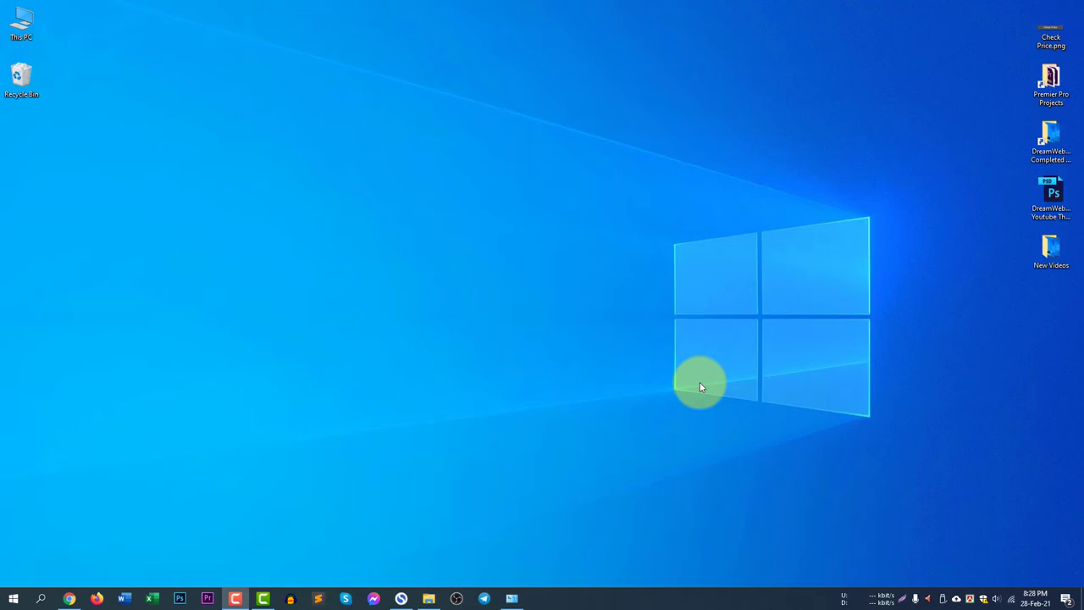
Open the ___KMS Loader.rar archive from its folder, dismiss the licence reminder and enter the archive's ___KMS Loader folder.
click(428, 598)
drag(376, 107, 531, 120)
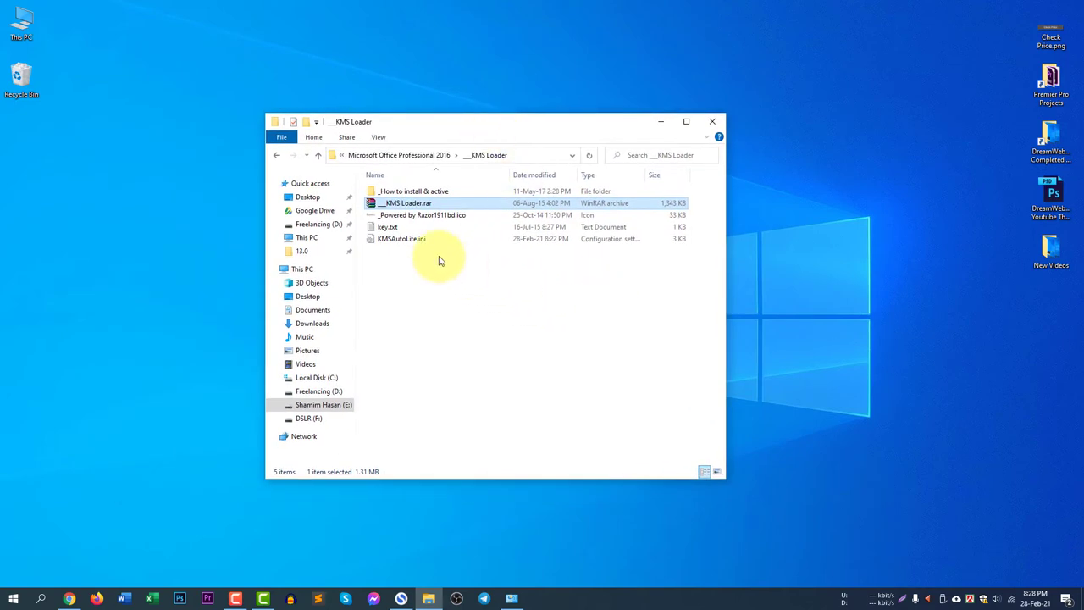
double_click(399, 202)
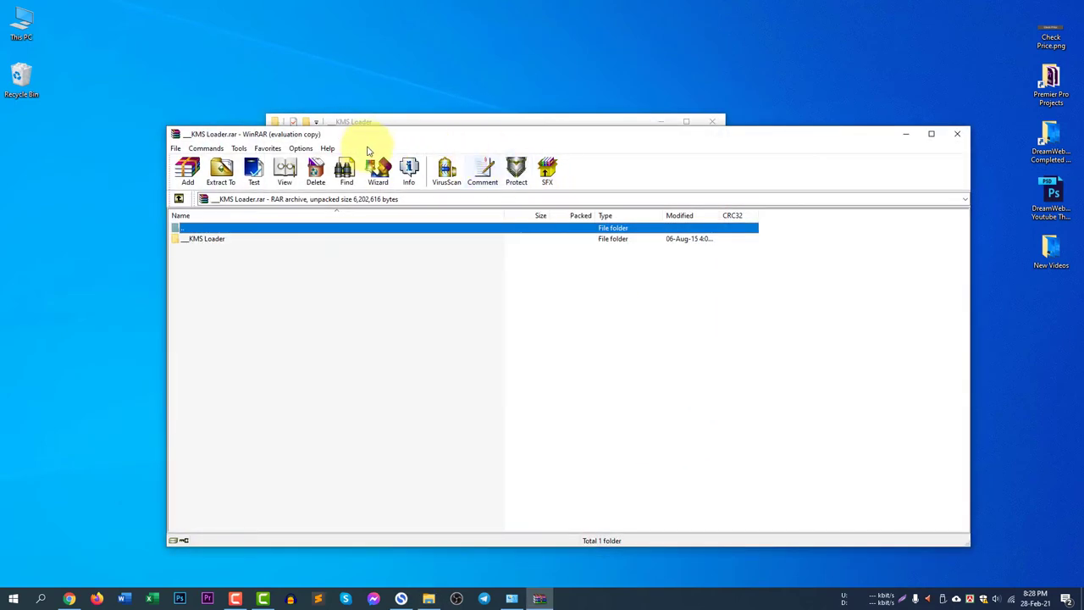
drag(346, 132, 866, 169)
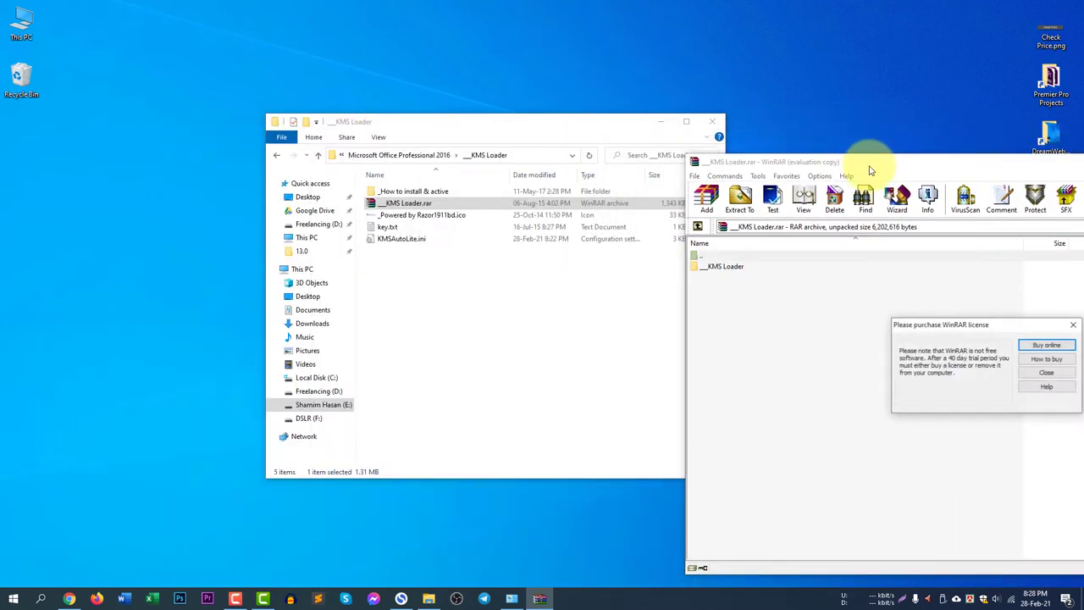
click(1045, 372)
drag(366, 141, 921, 200)
double_click(765, 300)
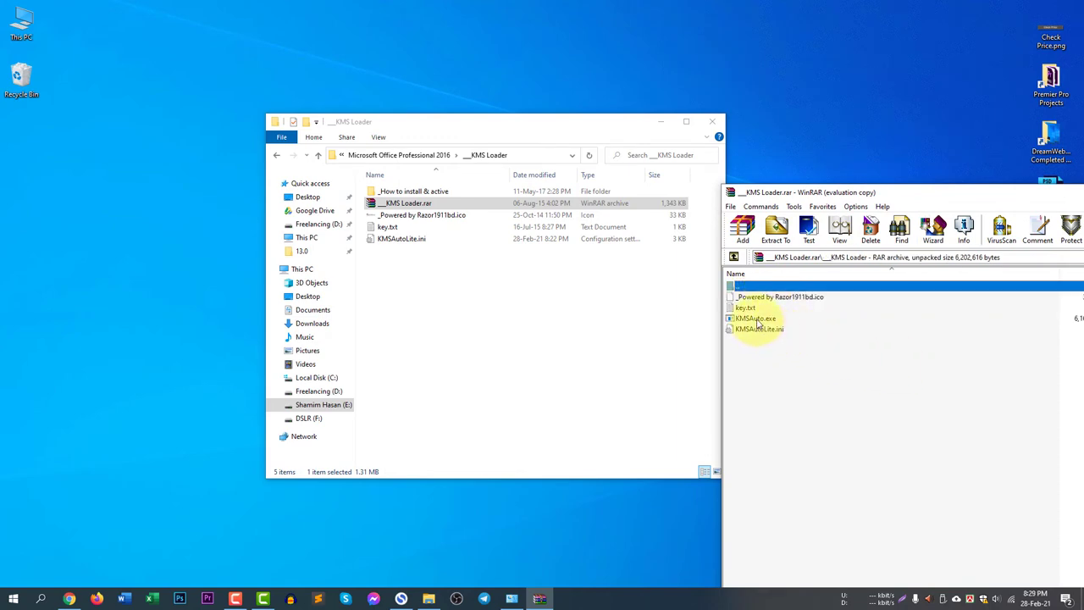
Try to extract KMSAuto.exe from the archive into the open ___KMS Loader folder.
drag(756, 320, 463, 322)
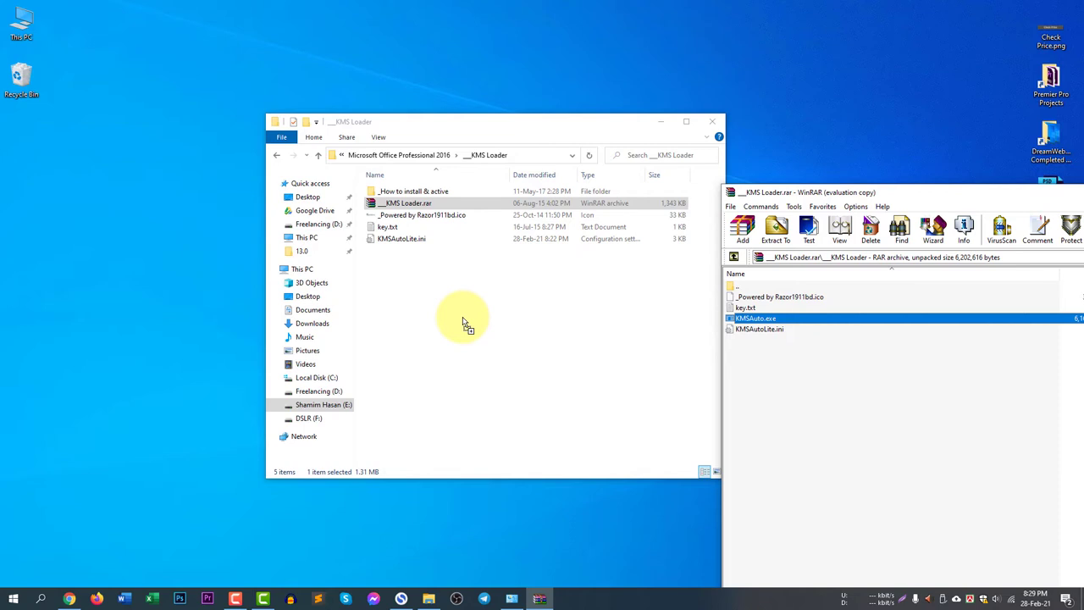
drag(463, 321, 461, 316)
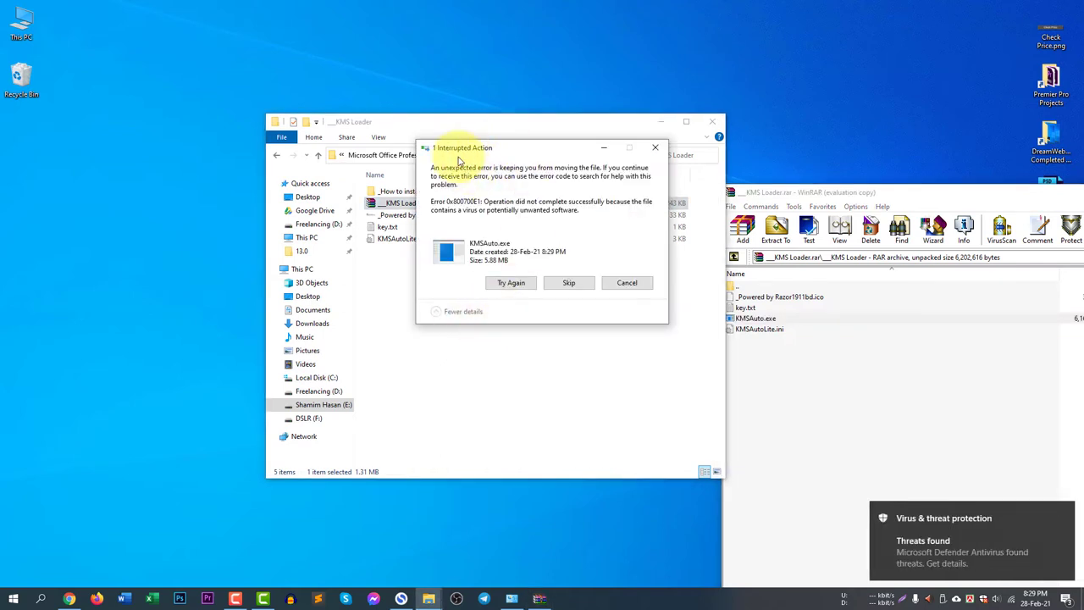
drag(474, 150, 479, 151)
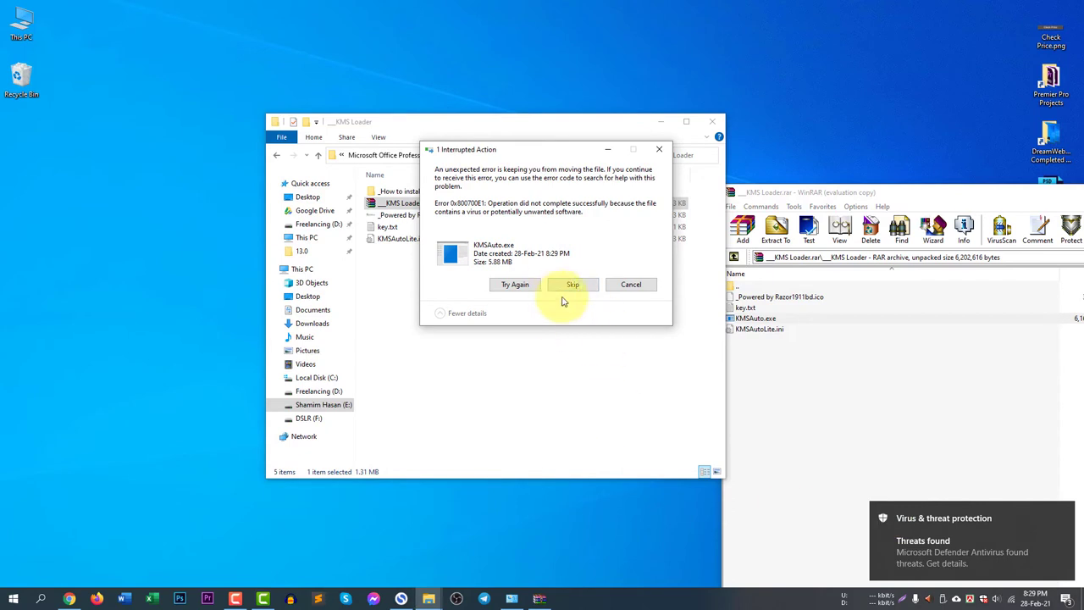
Allow the detected HackTool:Win32/AutoKMS threat on the device and minimise Windows Security.
click(996, 550)
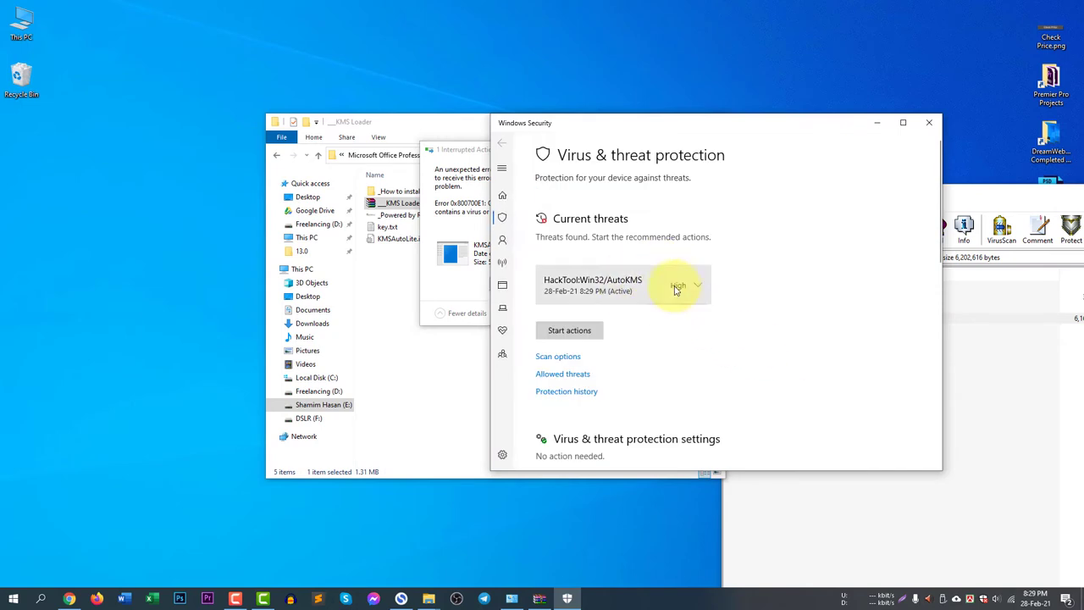
click(696, 287)
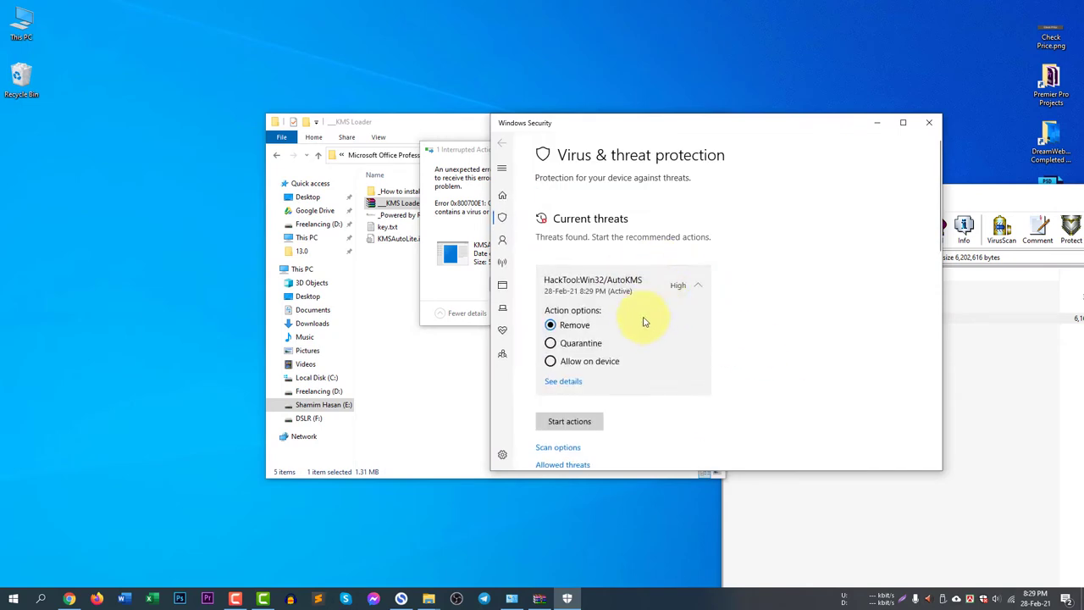
click(551, 362)
click(570, 422)
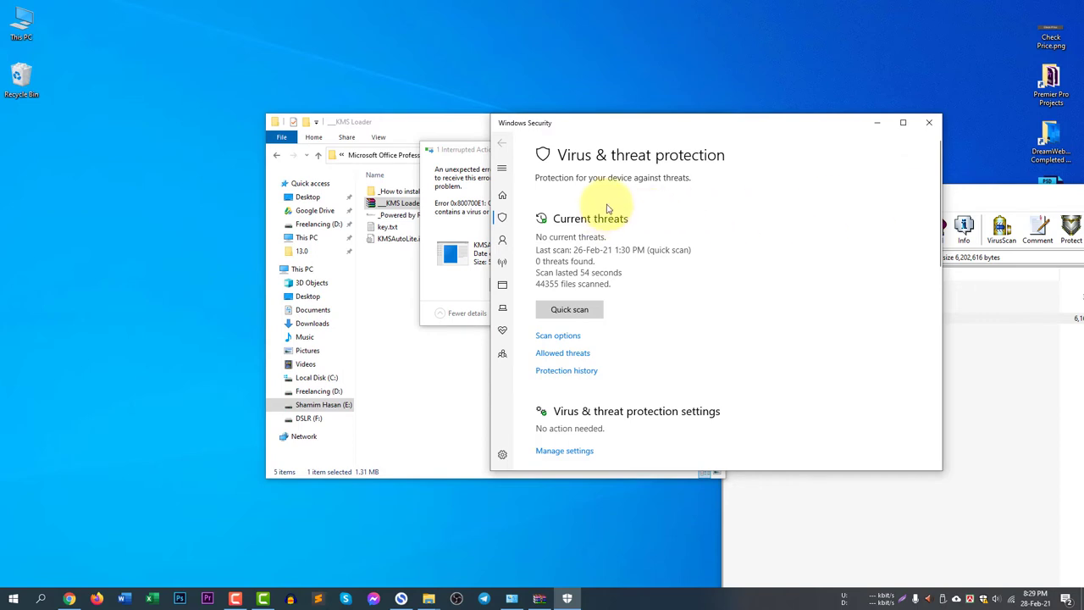
click(878, 125)
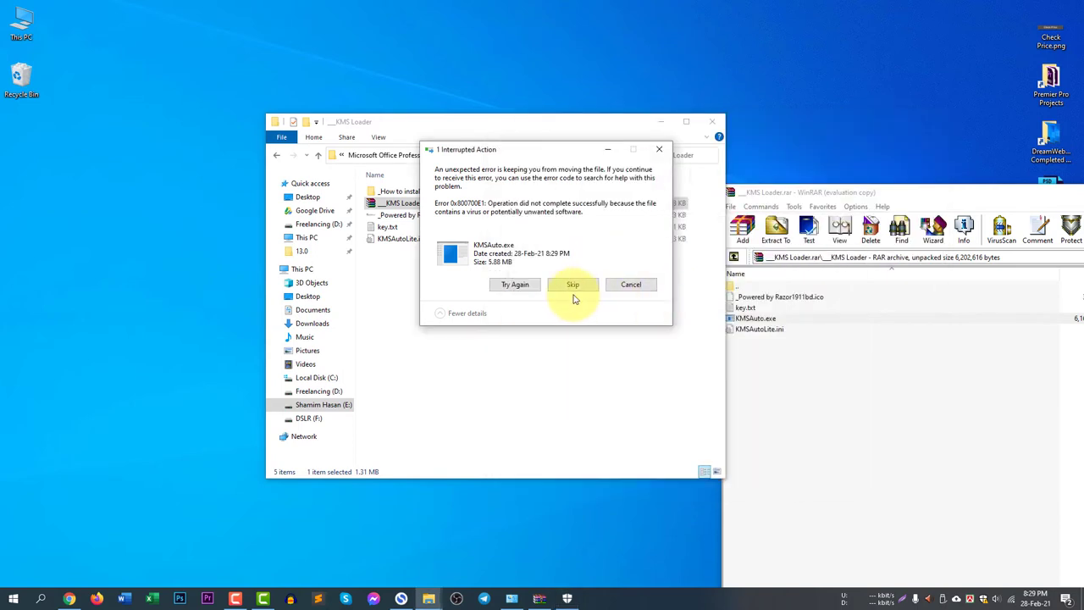
Retry the interrupted transfer of KMSAuto.exe into the ___KMS Loader folder and close the archive window.
click(514, 286)
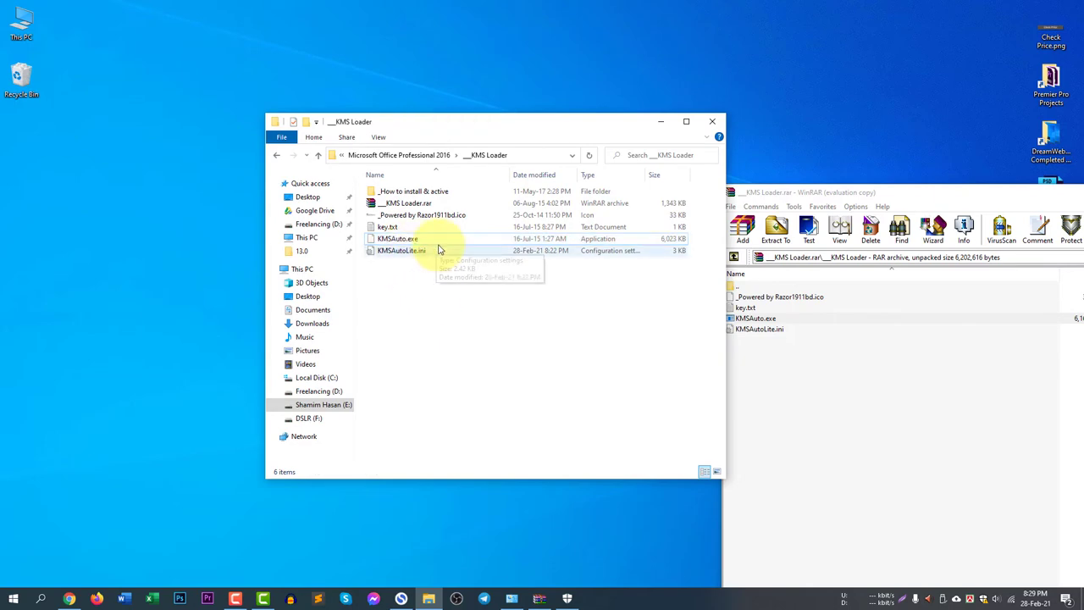
click(436, 249)
click(431, 239)
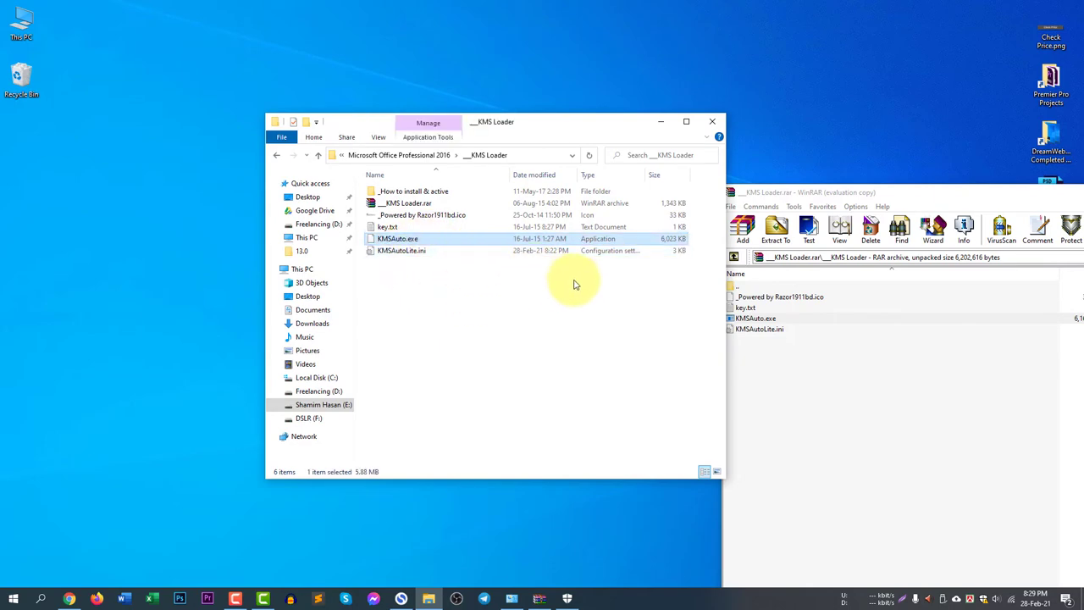
drag(893, 193, 386, 148)
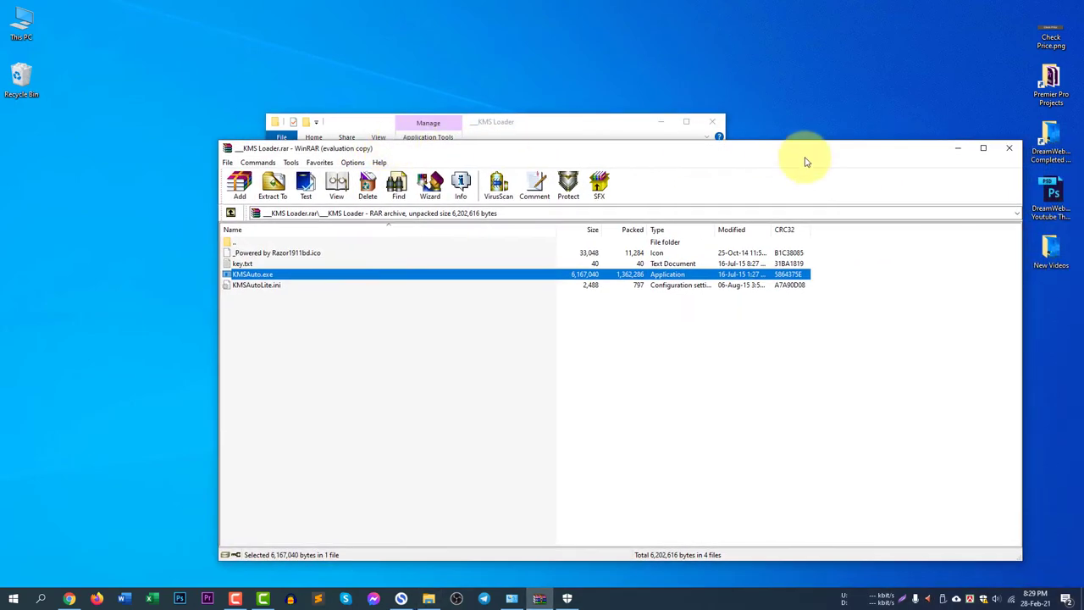
click(1010, 150)
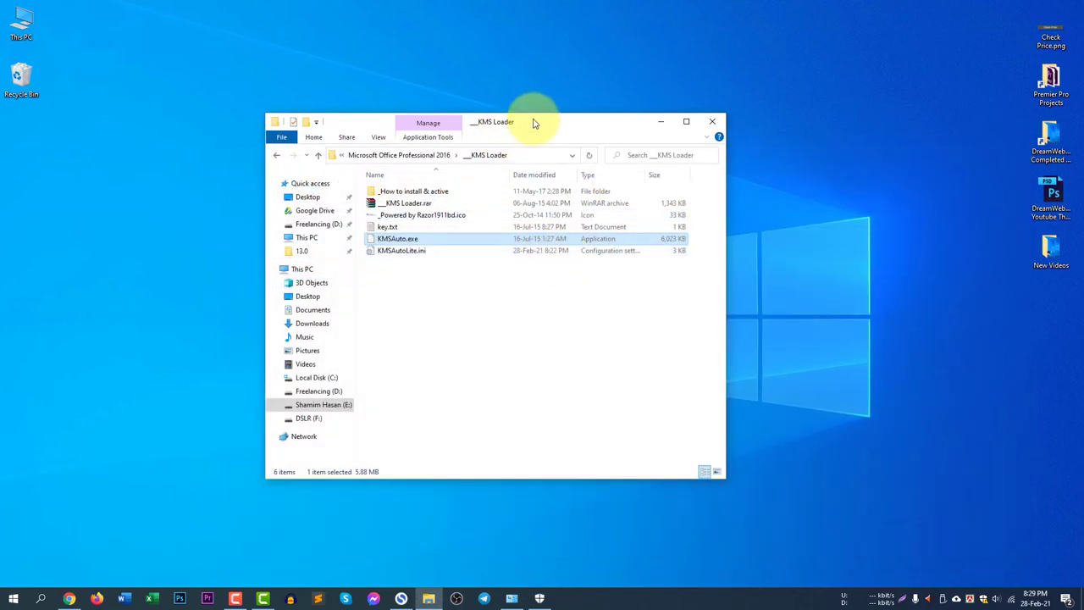
drag(534, 121, 551, 146)
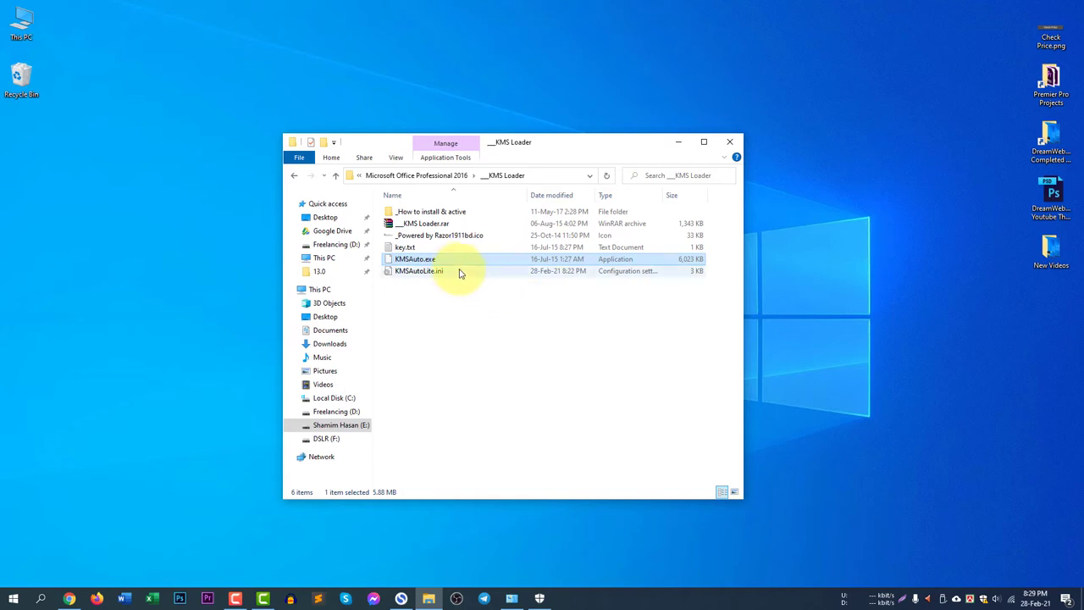
Run the extracted KMSAuto.exe to check that it opens, and close its window.
double_click(441, 262)
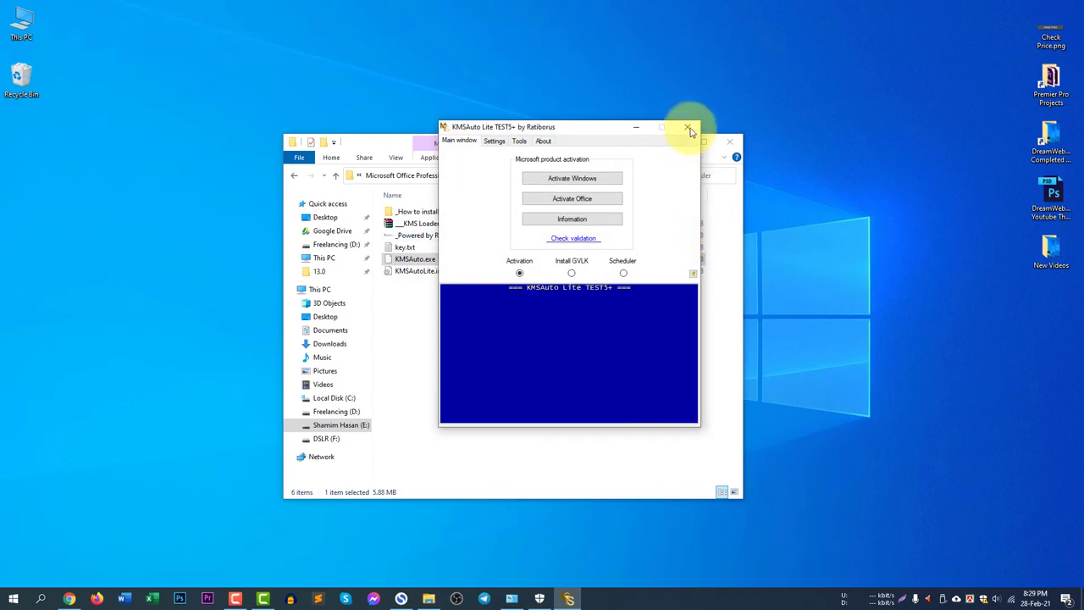
click(689, 129)
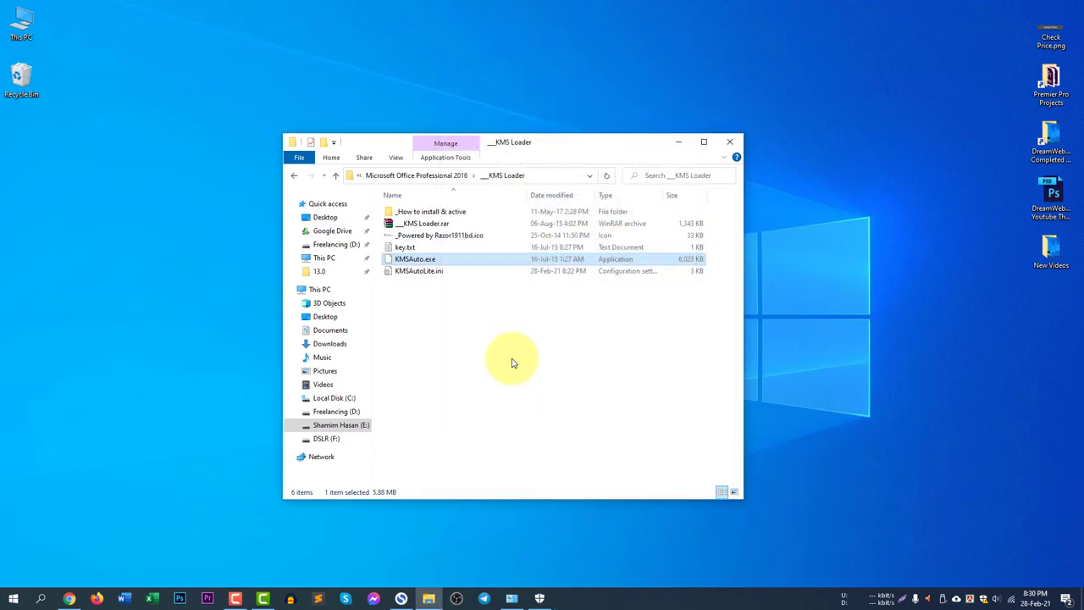
click(439, 260)
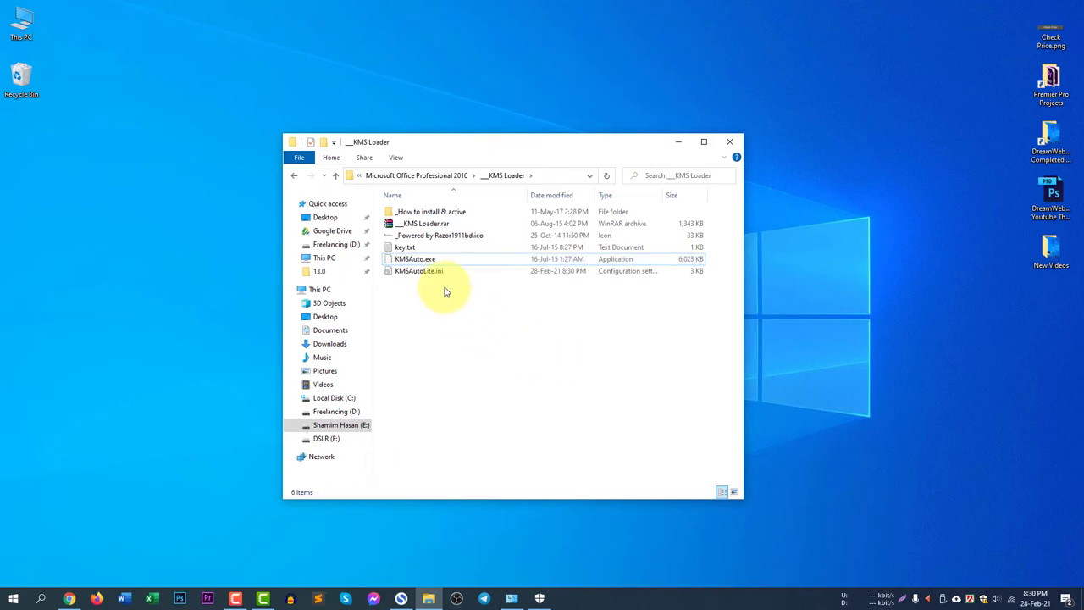
Try to move KMSAuto.exe from the ___KMS Loader folder to the desktop.
drag(414, 261, 98, 298)
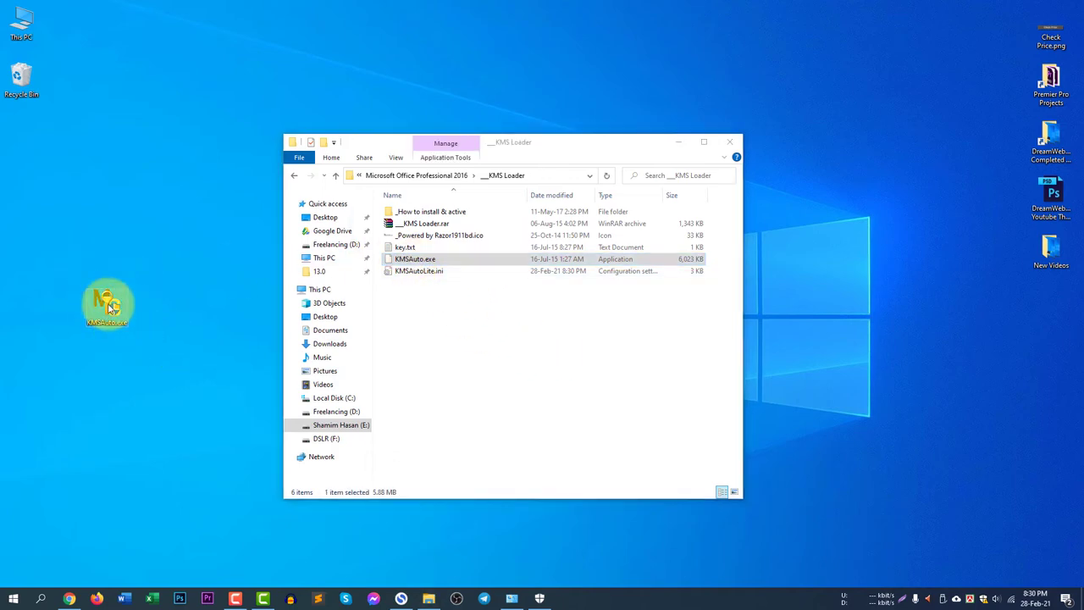
click(510, 339)
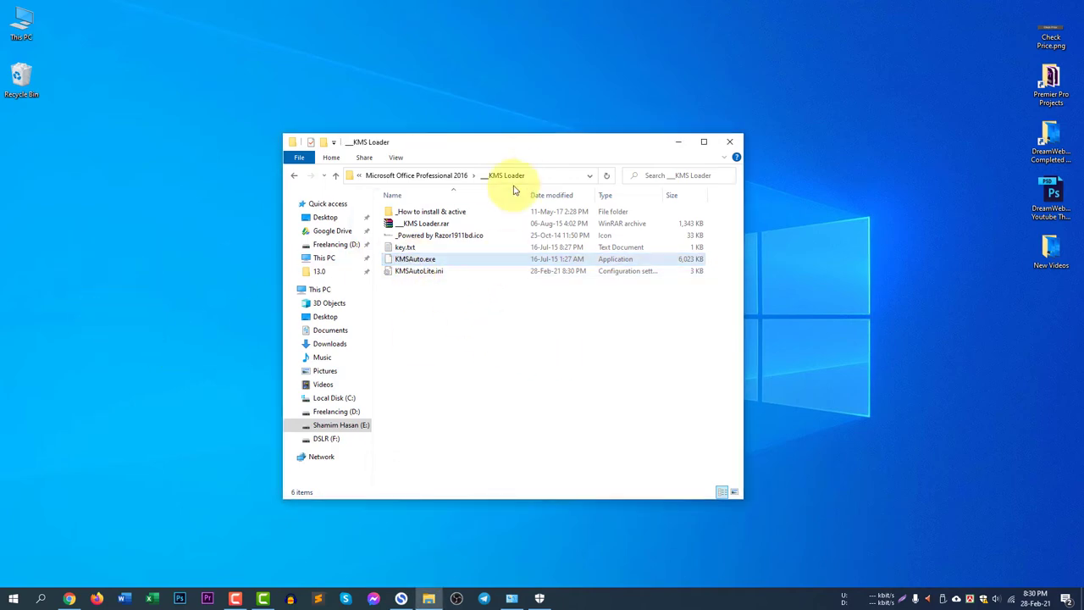
drag(518, 151, 558, 151)
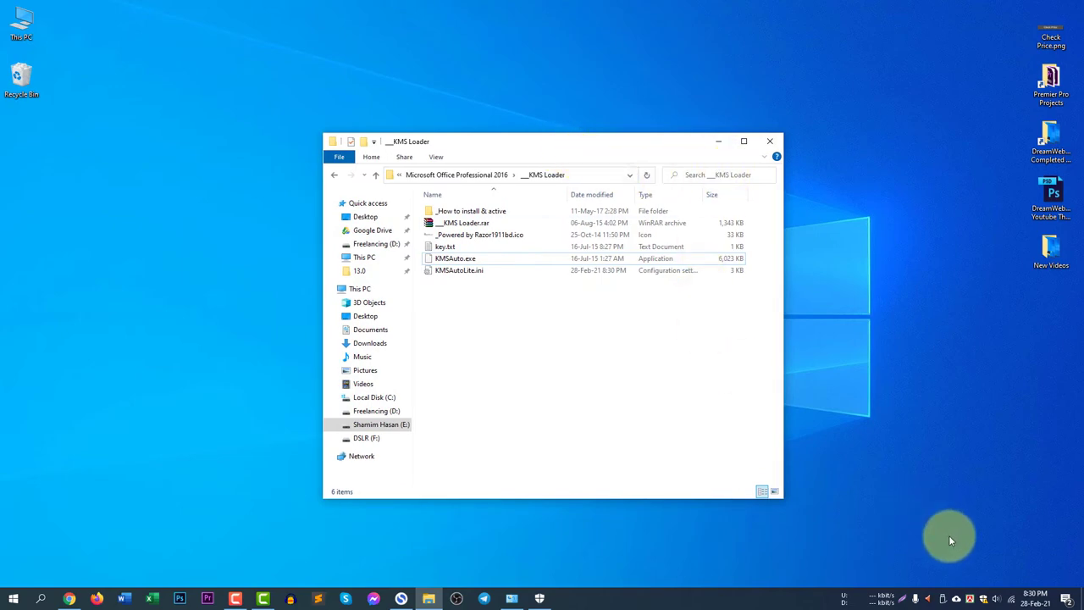
Check the HackTool:Win32/AutoKMS entry among the allowed threats in Windows Security and return to the Virus & threat protection overview.
click(983, 599)
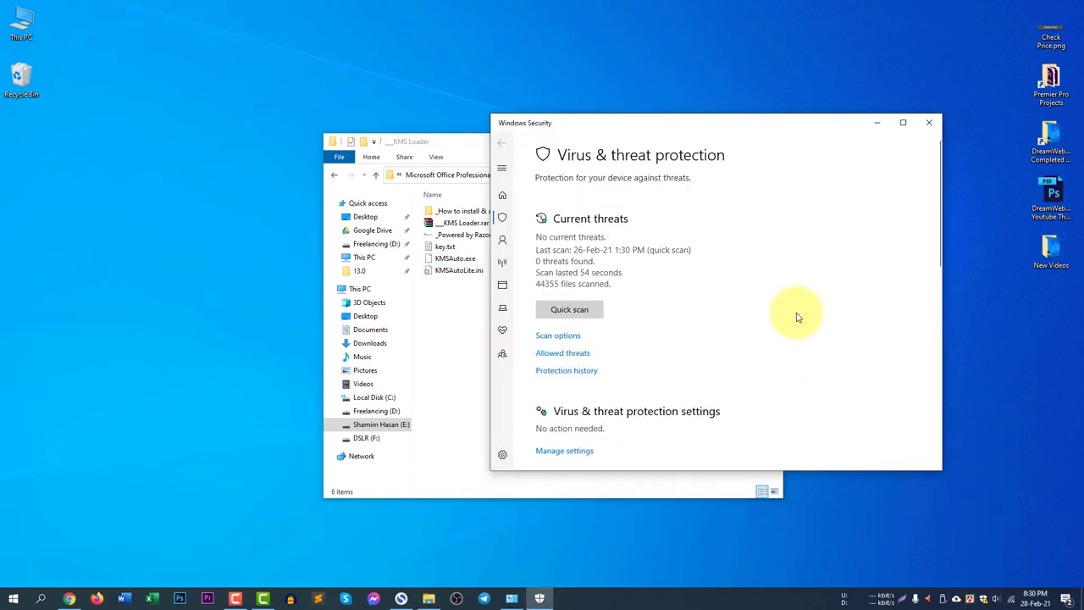
drag(675, 124, 614, 125)
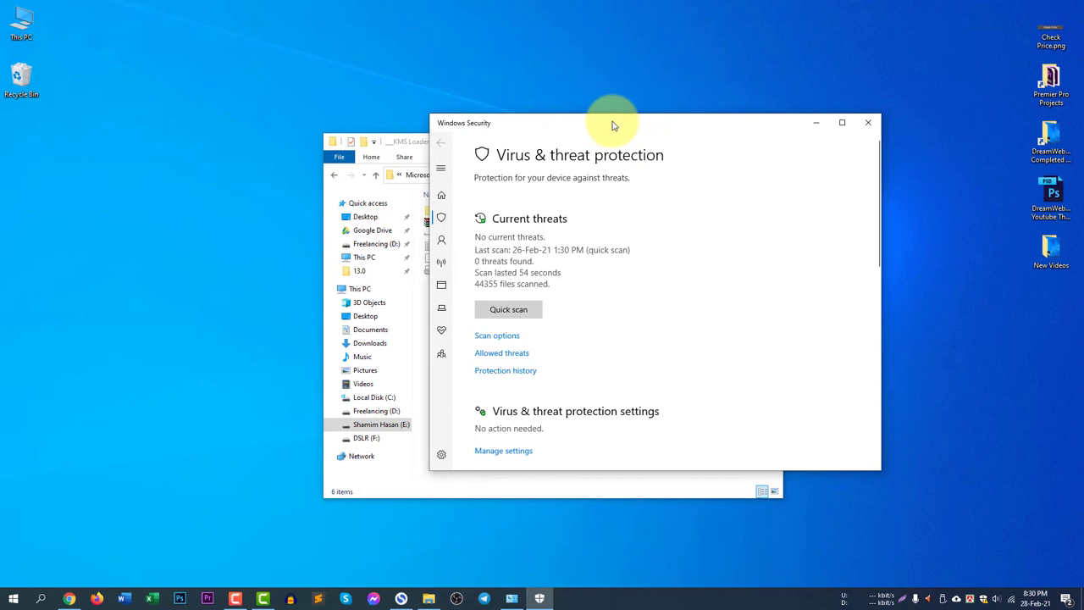
click(519, 356)
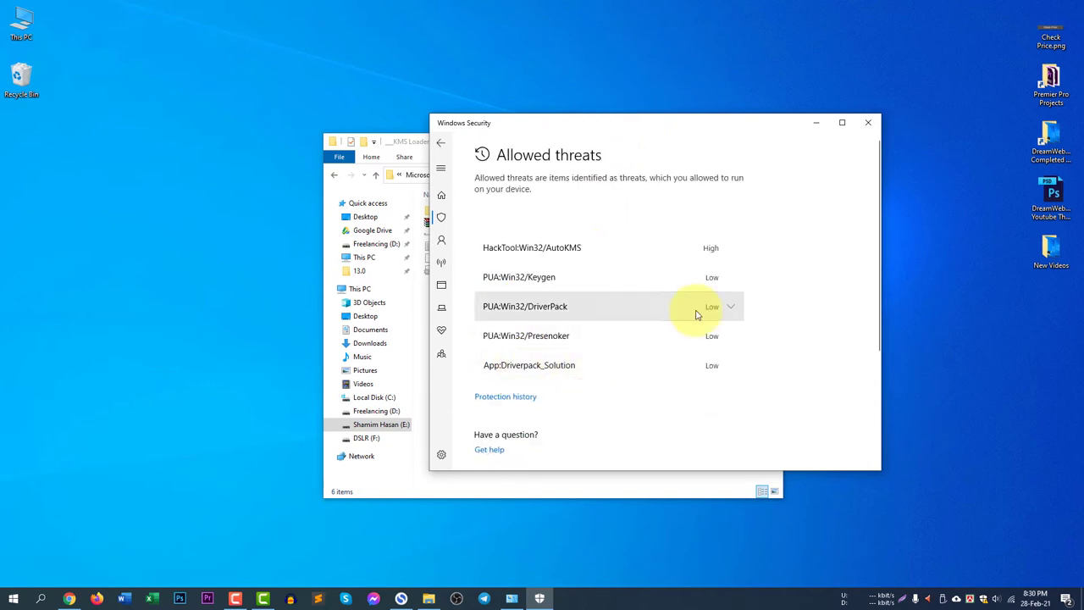
drag(565, 128, 684, 139)
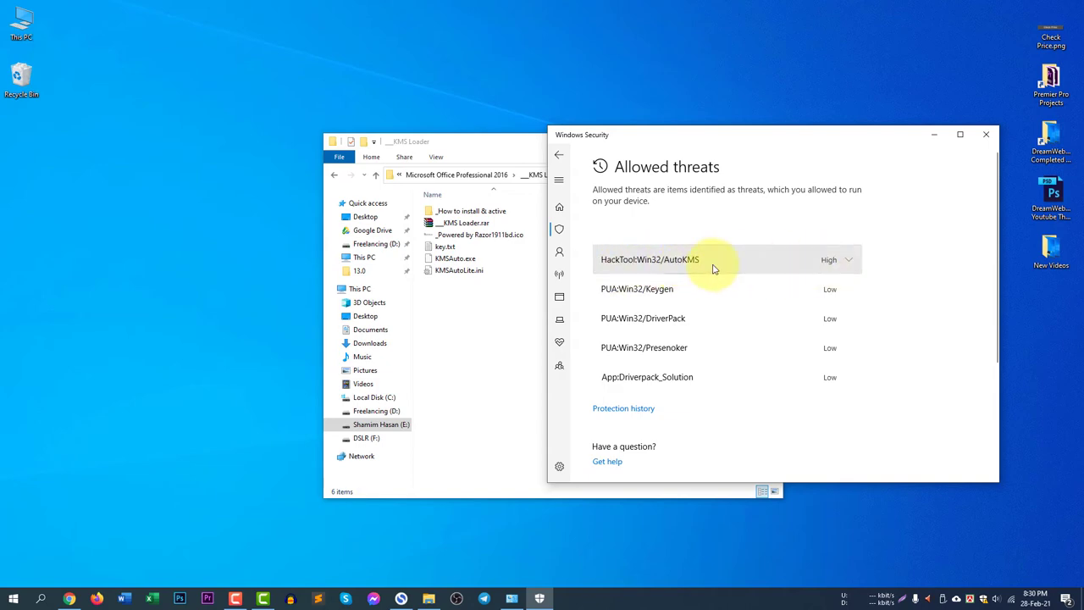
click(772, 267)
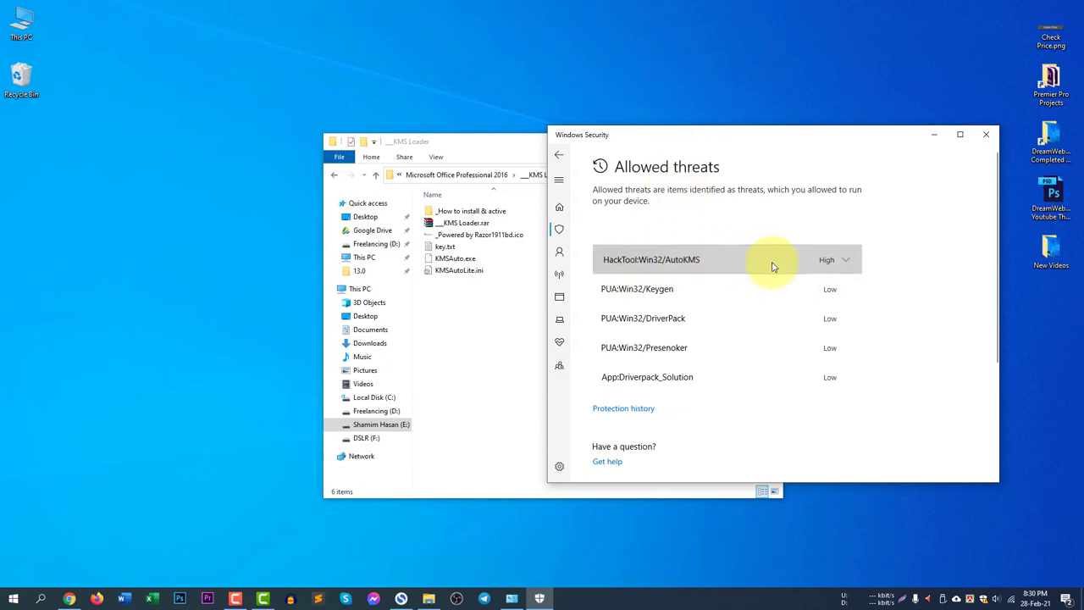
click(557, 153)
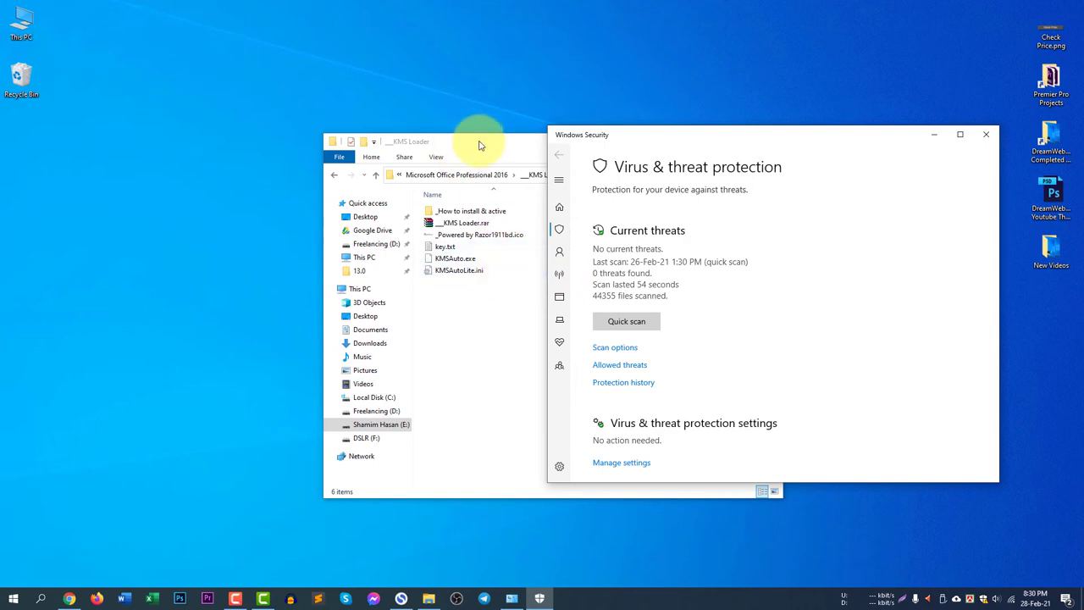
Reposition the folder and security windows and close Windows Security.
drag(482, 145, 407, 146)
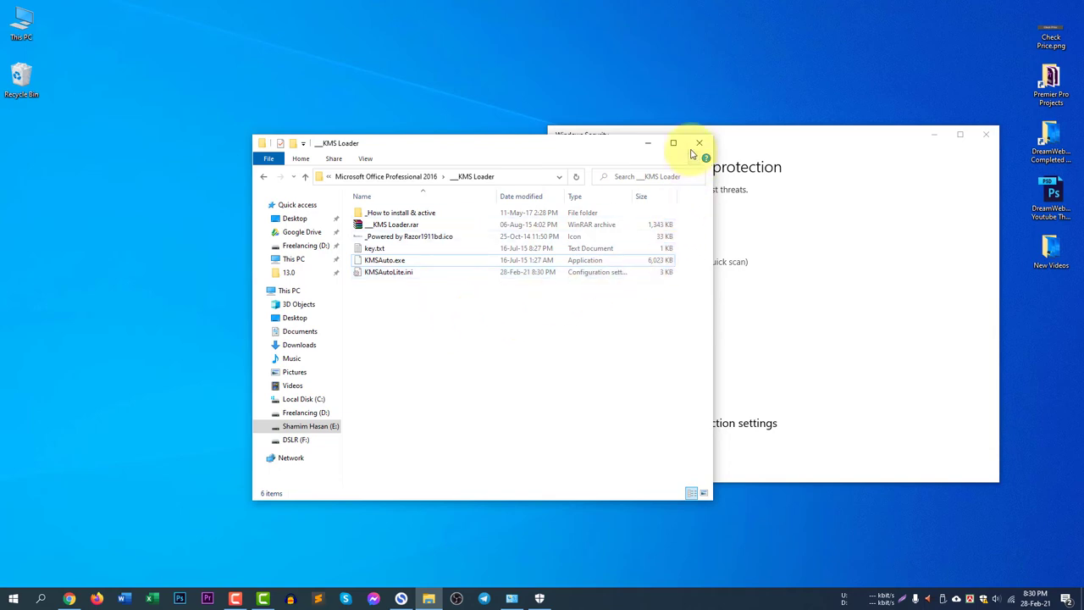
drag(801, 138, 761, 147)
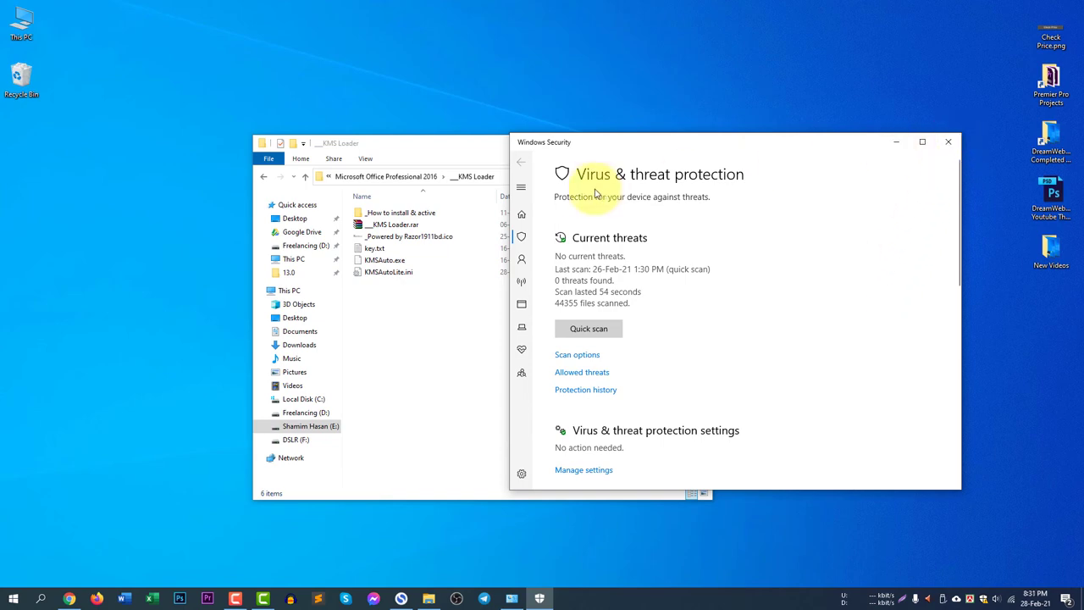
click(947, 141)
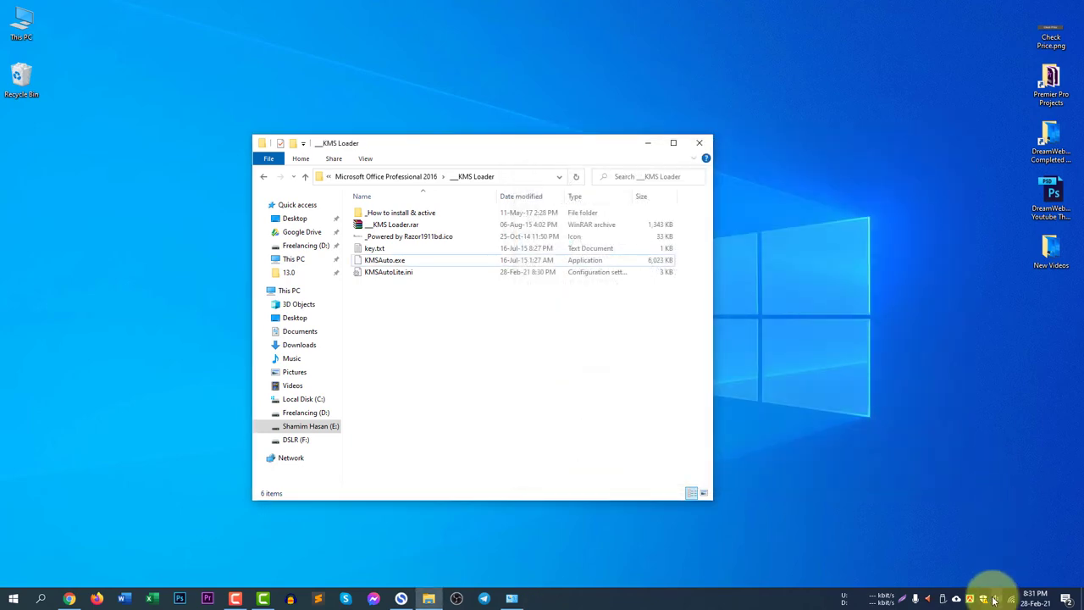
Reopen Windows Security and examine the recent items in the virus and threat protection history.
click(995, 599)
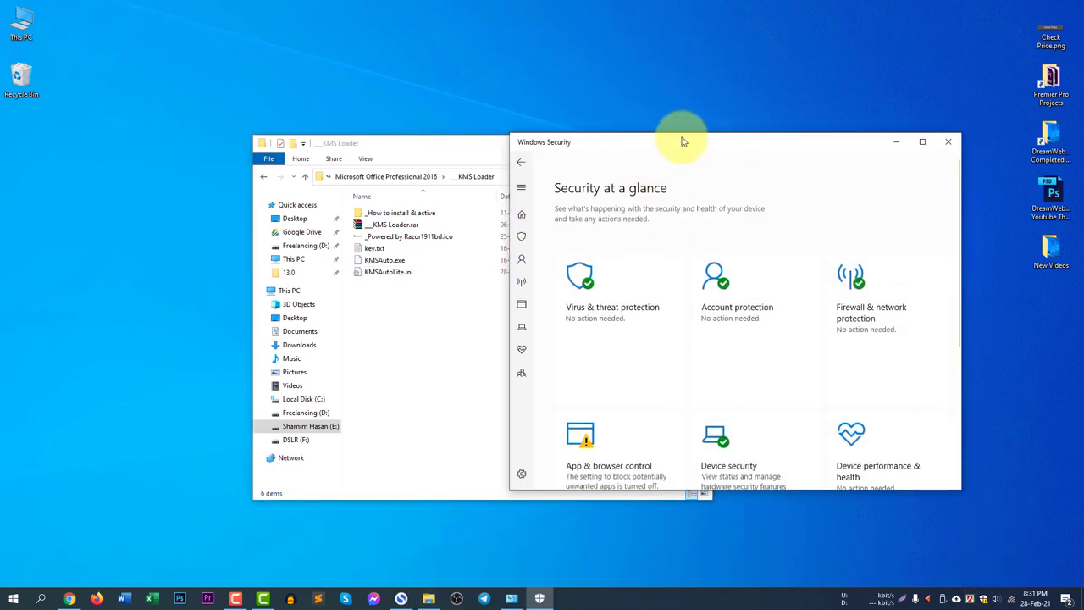
drag(682, 141, 562, 141)
click(507, 305)
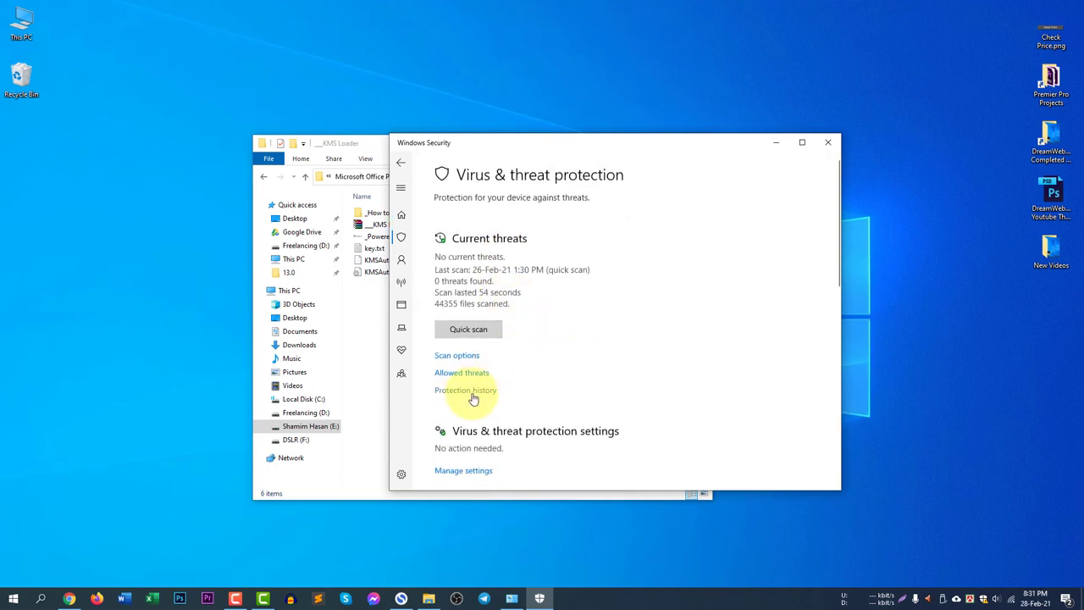
click(473, 394)
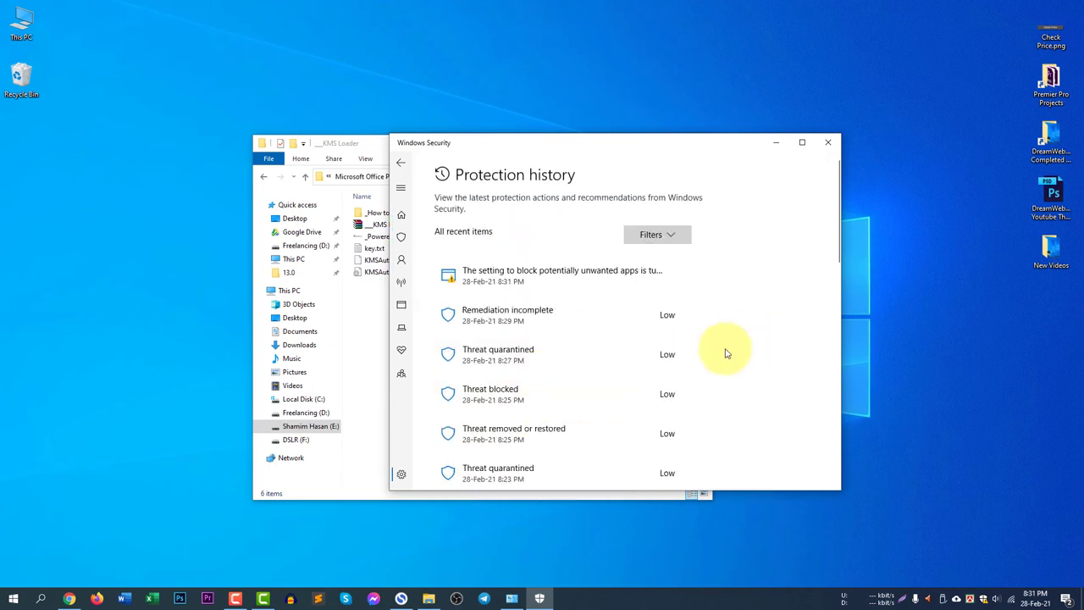
scroll(627, 313, down, 2)
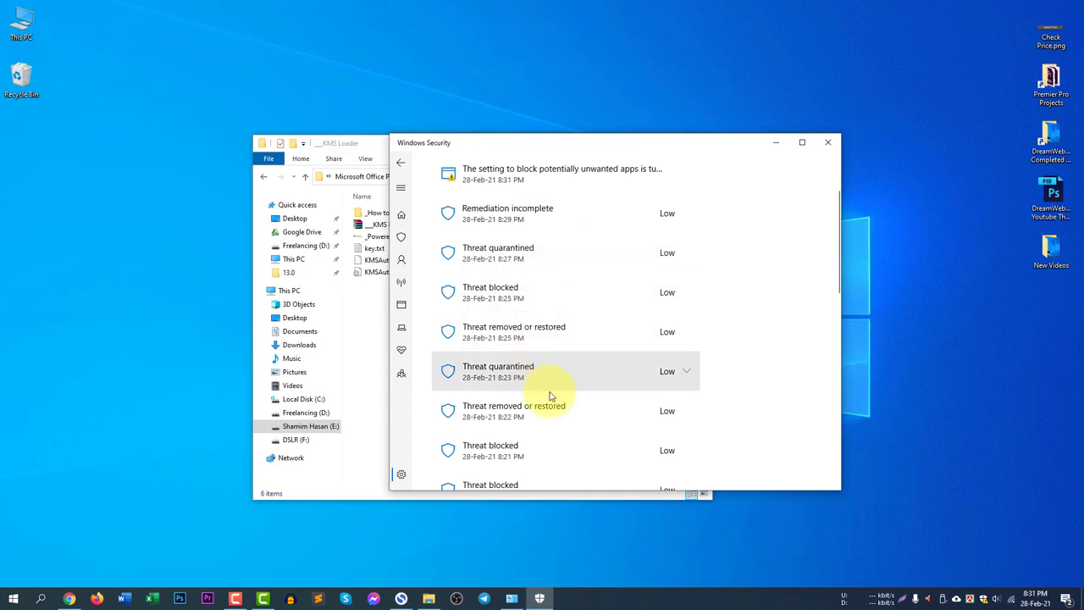
Look through the protection history and inspect the details and available actions of the threat quarantined on 28-Feb-21 at 8:27 PM.
scroll(550, 398, down, 3)
scroll(556, 403, down, 3)
scroll(554, 399, up, 10)
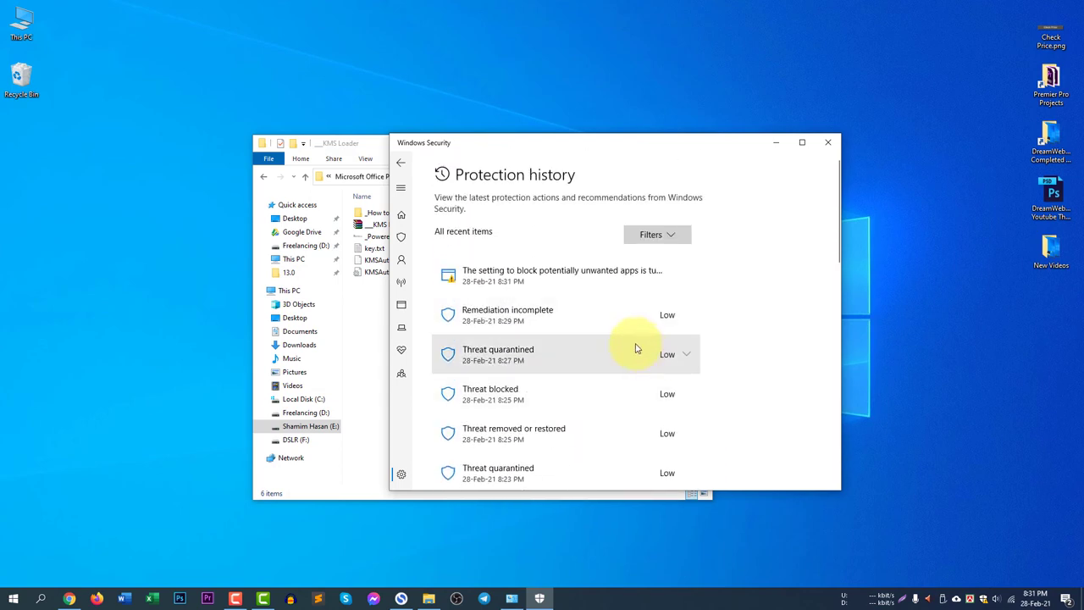
scroll(630, 349, down, 2)
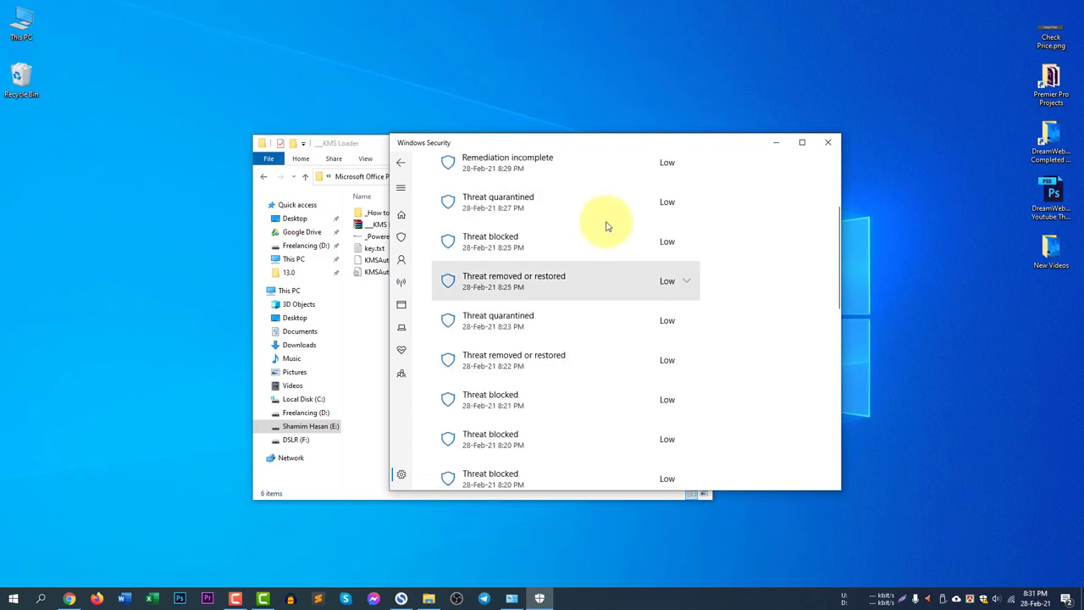
click(605, 208)
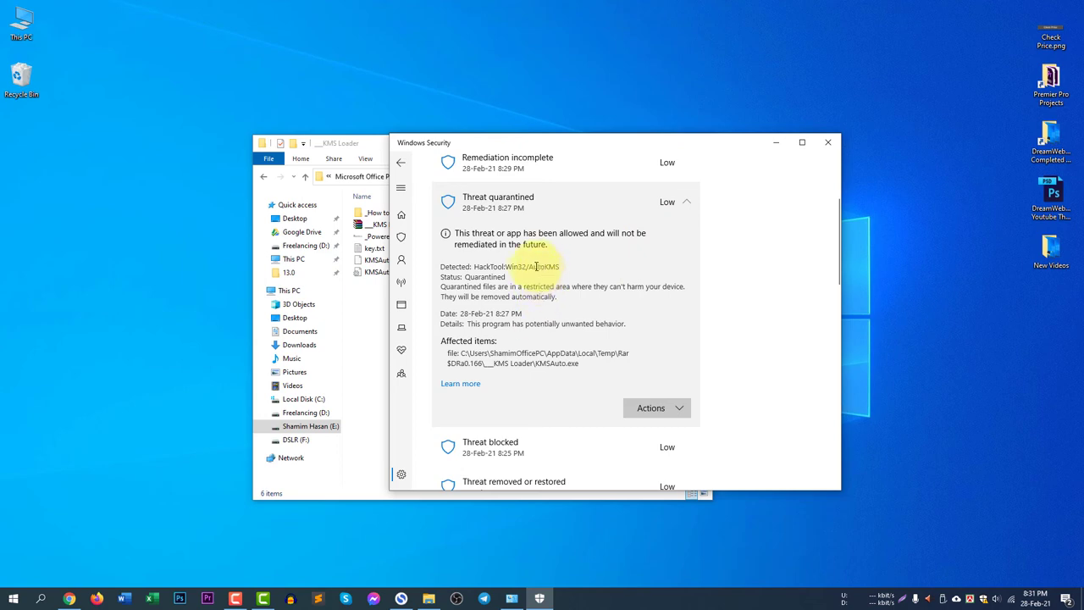
click(678, 411)
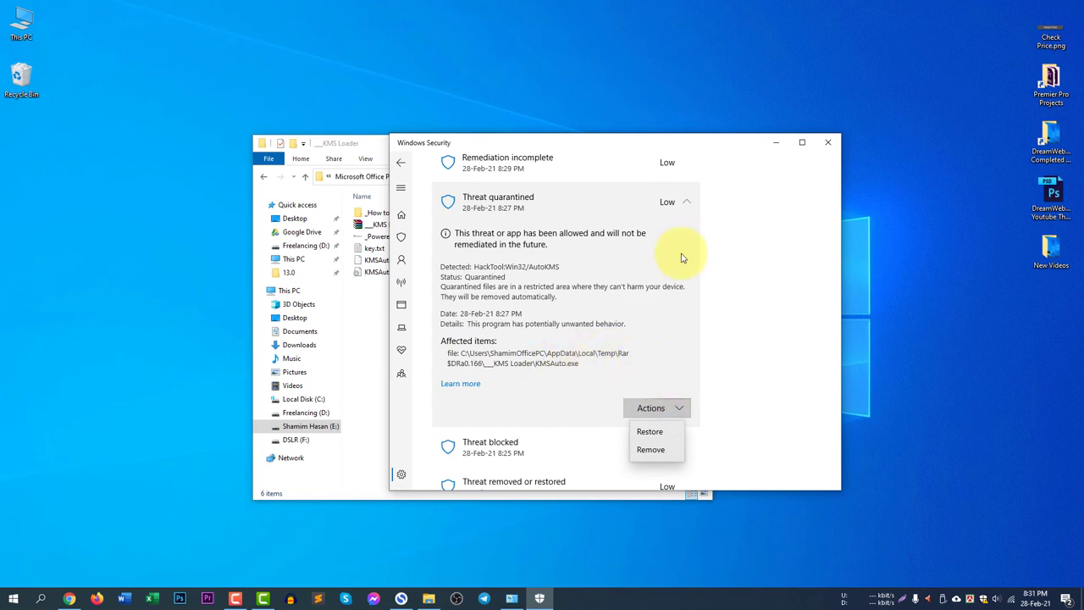
click(757, 275)
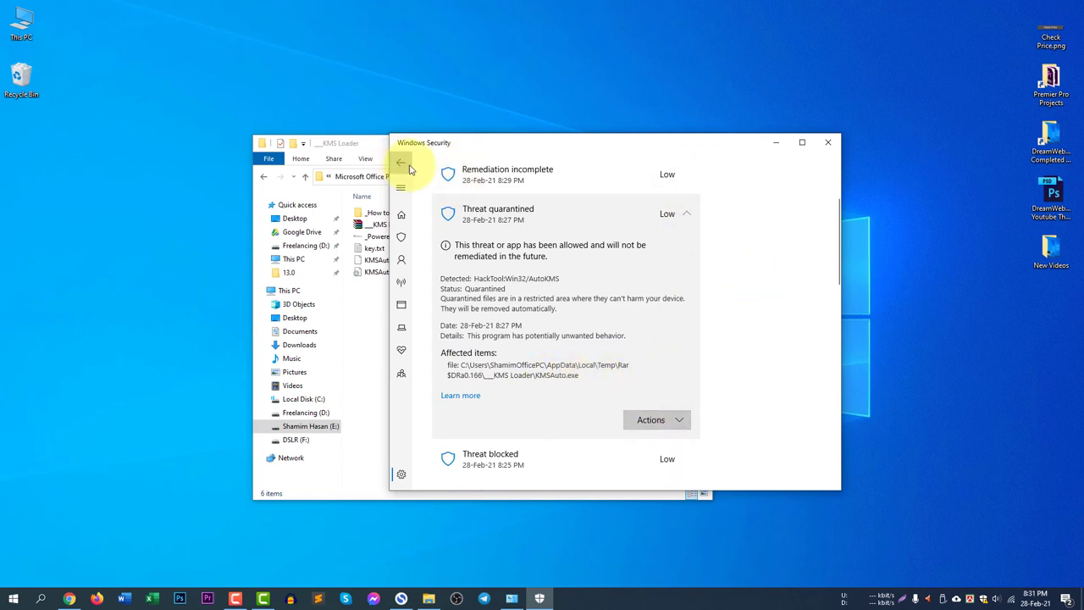
Leave the protection history, then close Windows Security and the ___KMS Loader folder window.
click(401, 162)
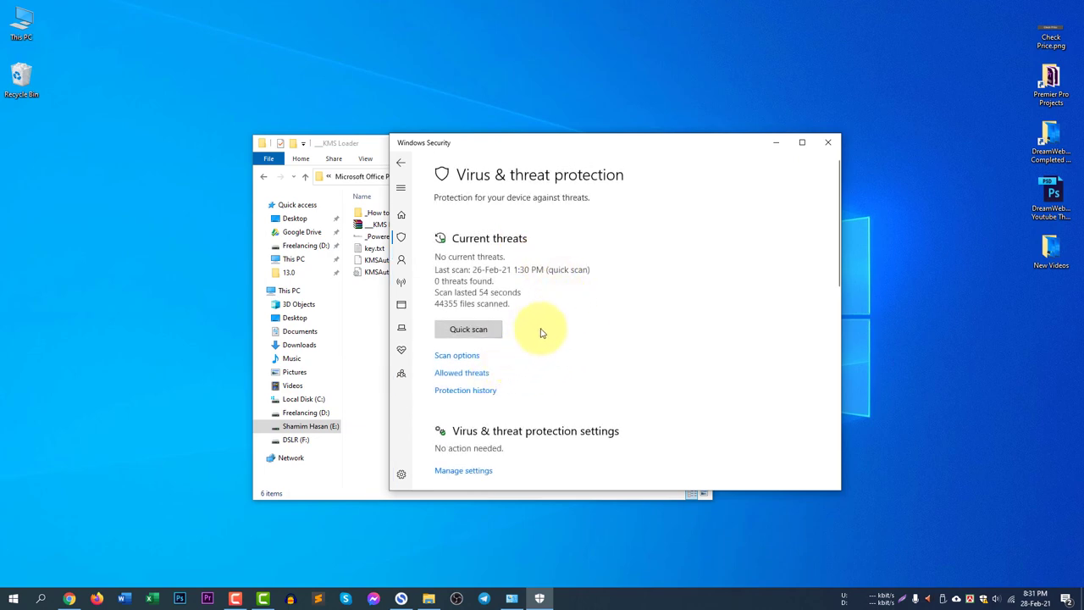
click(828, 143)
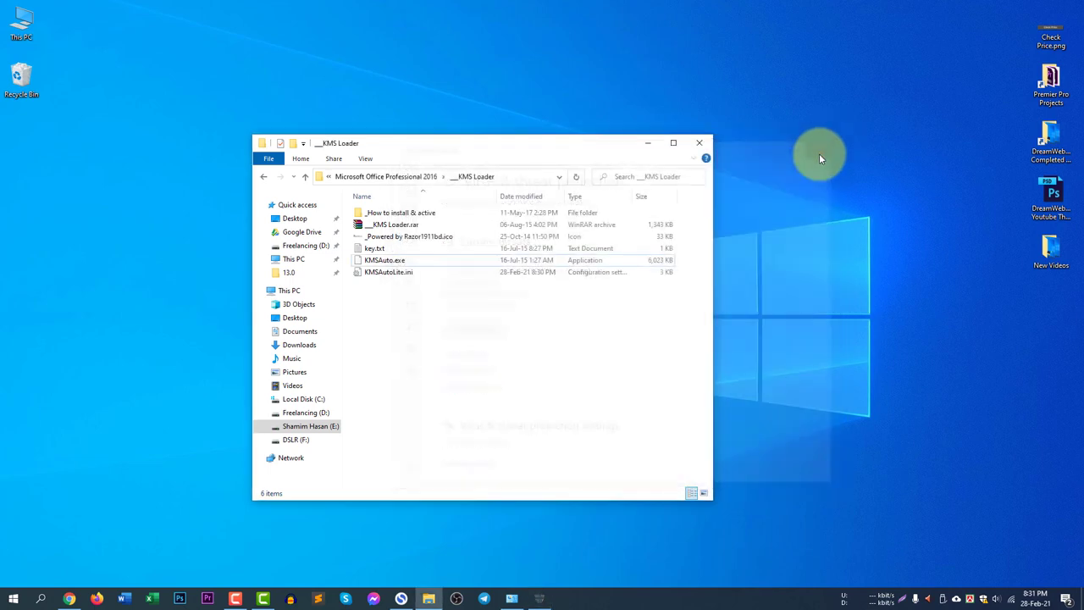
drag(583, 155, 640, 168)
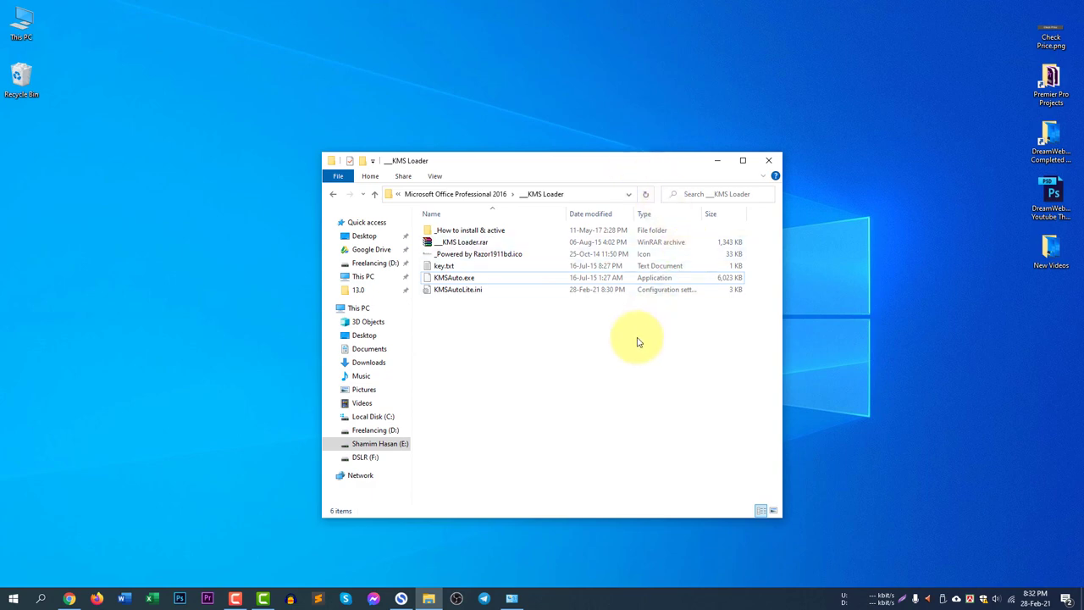
click(772, 161)
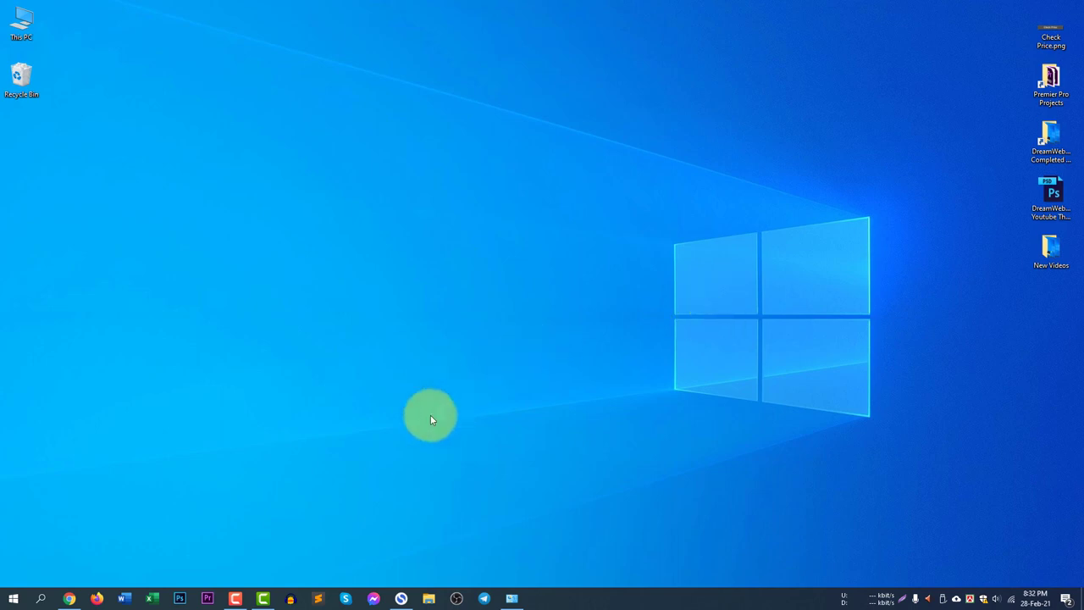
click(237, 595)
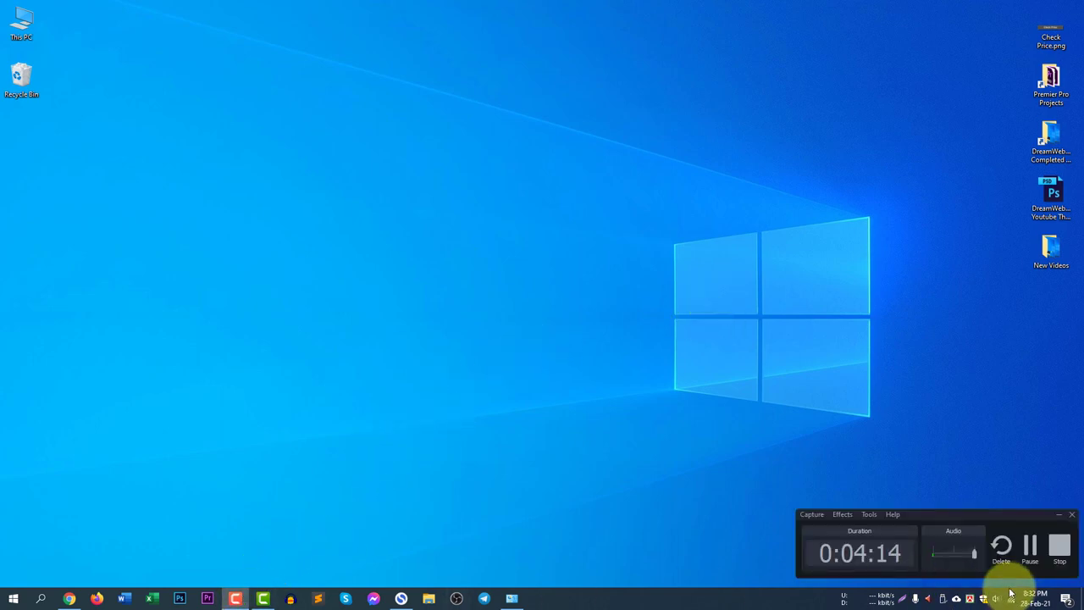